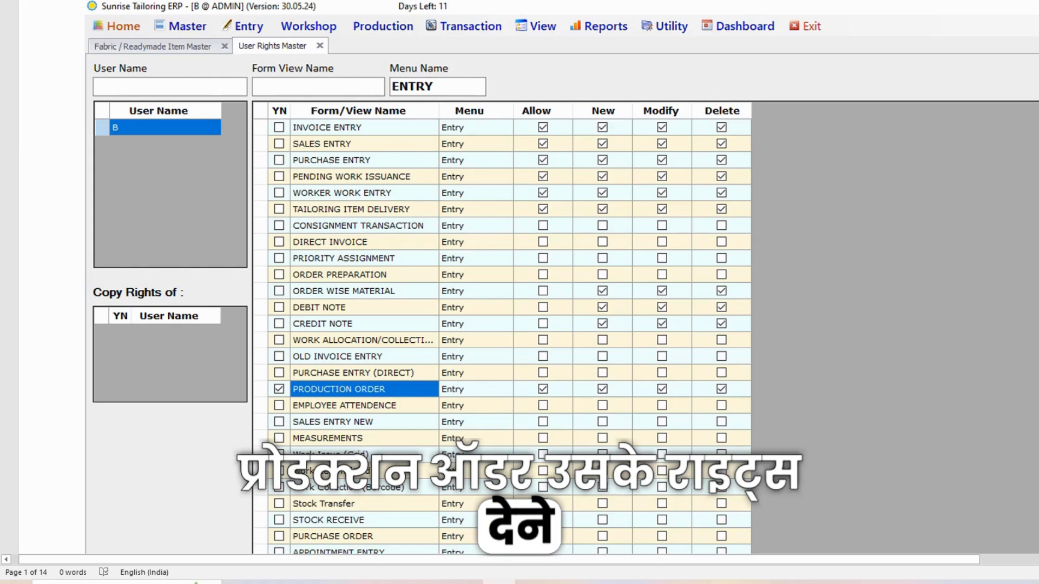
Read the guide pages on user rights for the Production Order form and the IN HOUSE PRODUCTION customer record
{"action": "scroll", "coordinate": [519, 292], "scroll_direction": "down", "scroll_amount": 7}
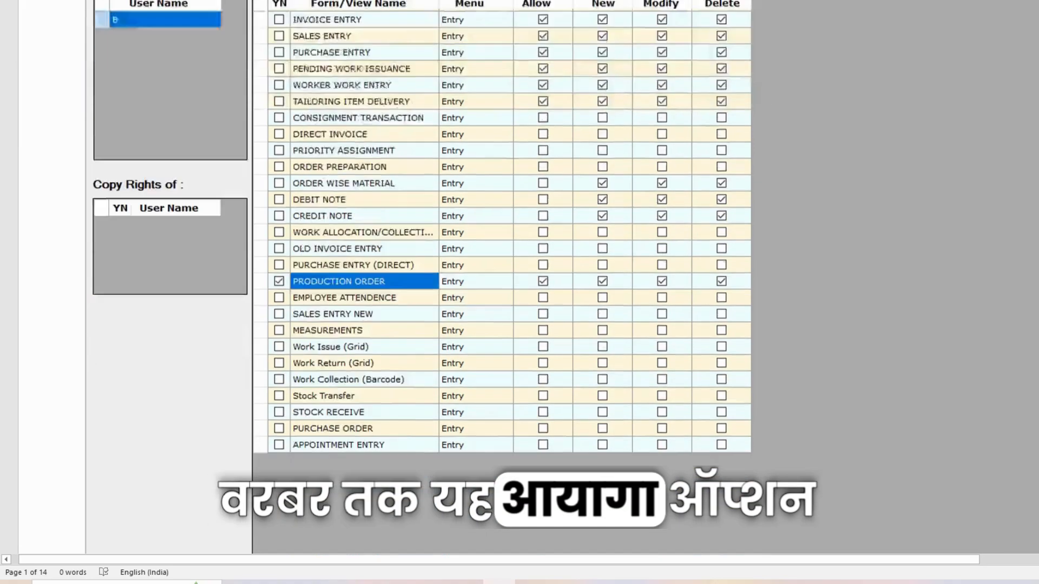
{"action": "scroll", "coordinate": [519, 292], "scroll_direction": "down", "scroll_amount": 8}
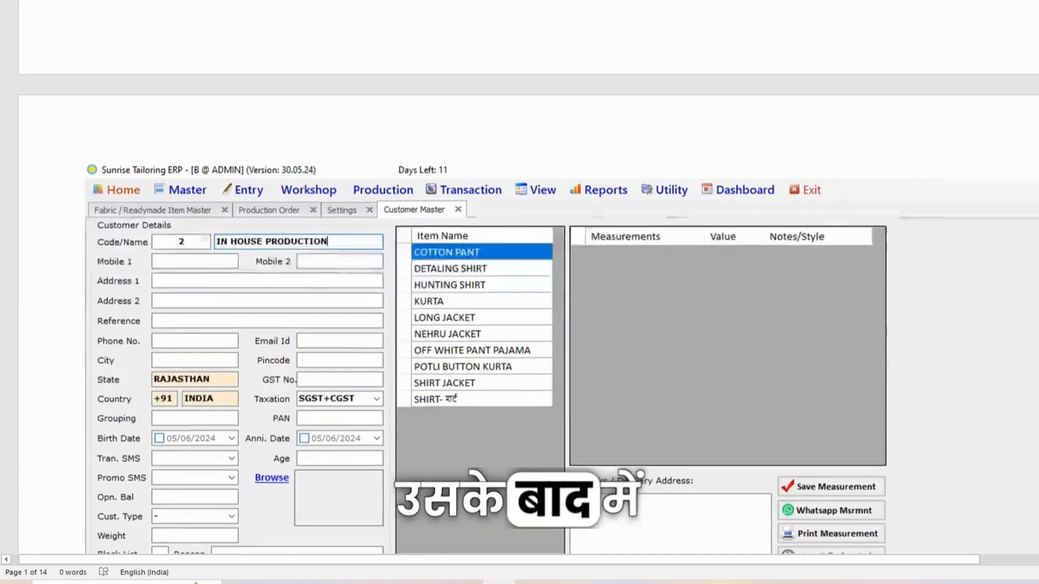
{"action": "scroll", "coordinate": [520, 292], "scroll_direction": "down", "scroll_amount": 1}
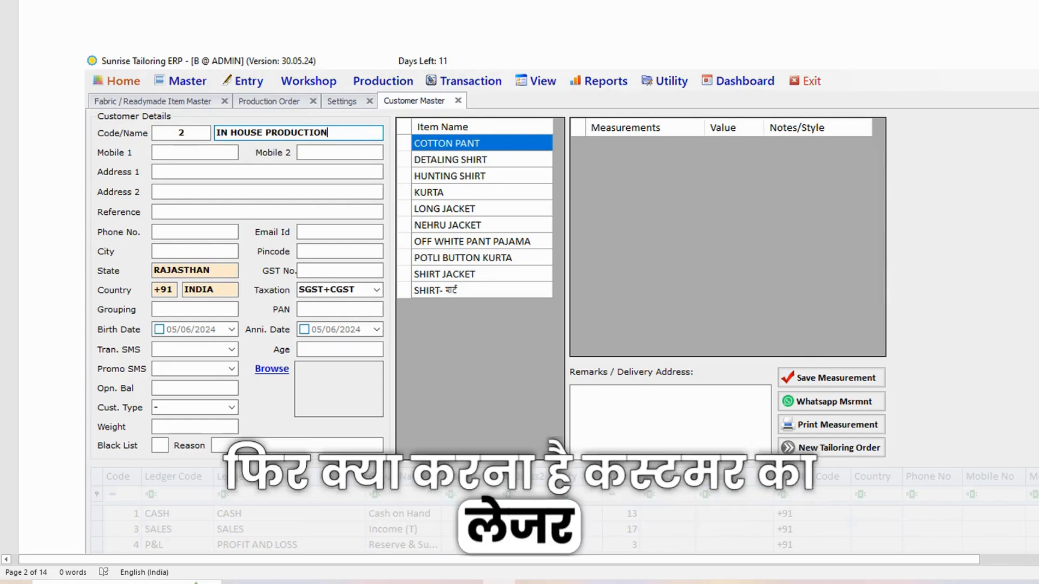
{"action": "scroll", "coordinate": [520, 271], "scroll_direction": "down", "scroll_amount": 8}
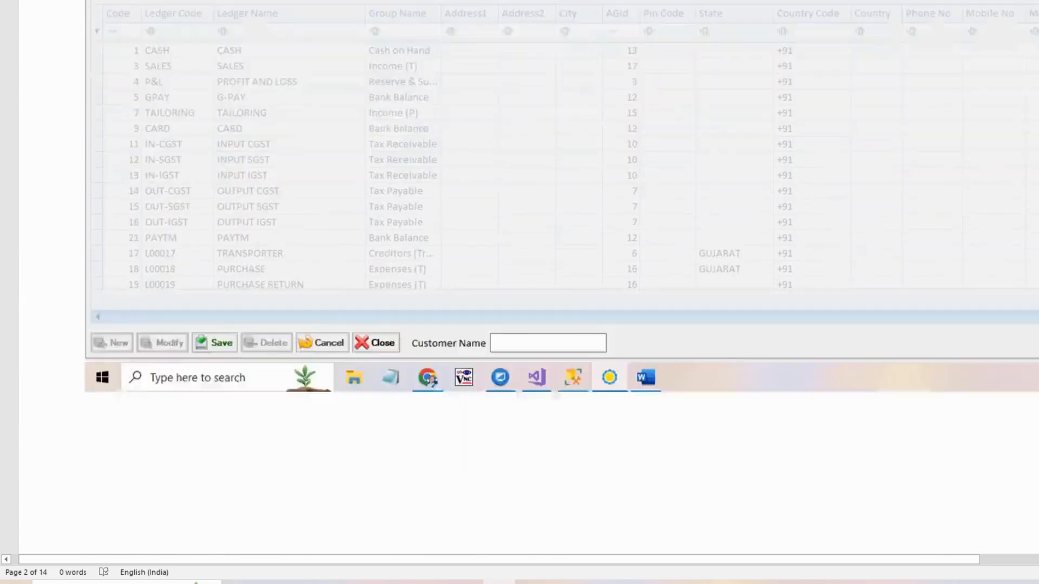
Compare the ledger ID in the Ledger Account Report page with the Default Production Ledger Id setting on the following page
{"action": "scroll", "coordinate": [519, 270], "scroll_direction": "down", "scroll_amount": 10}
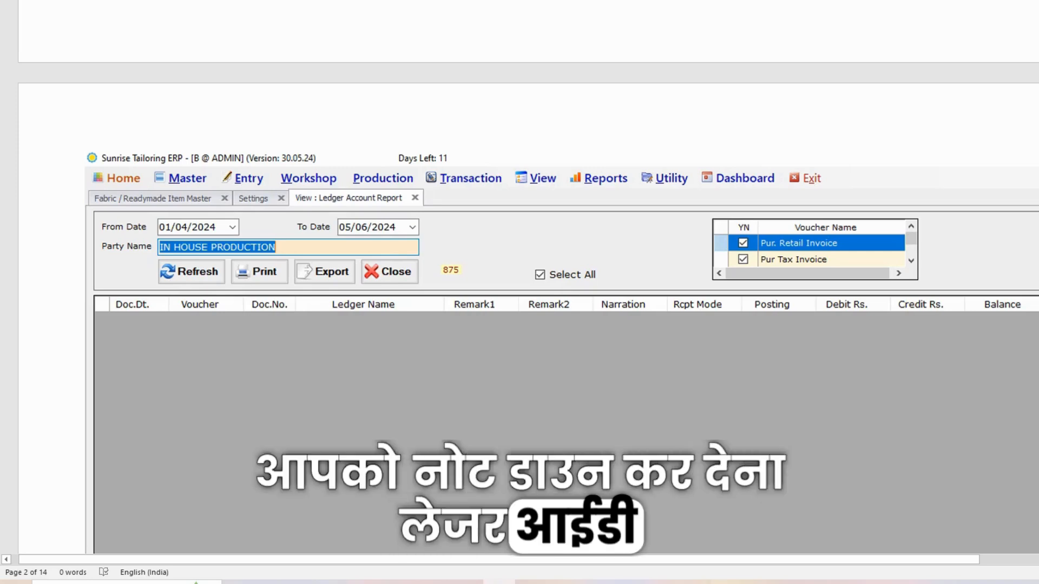
{"action": "scroll", "coordinate": [519, 292], "scroll_direction": "down", "scroll_amount": 10}
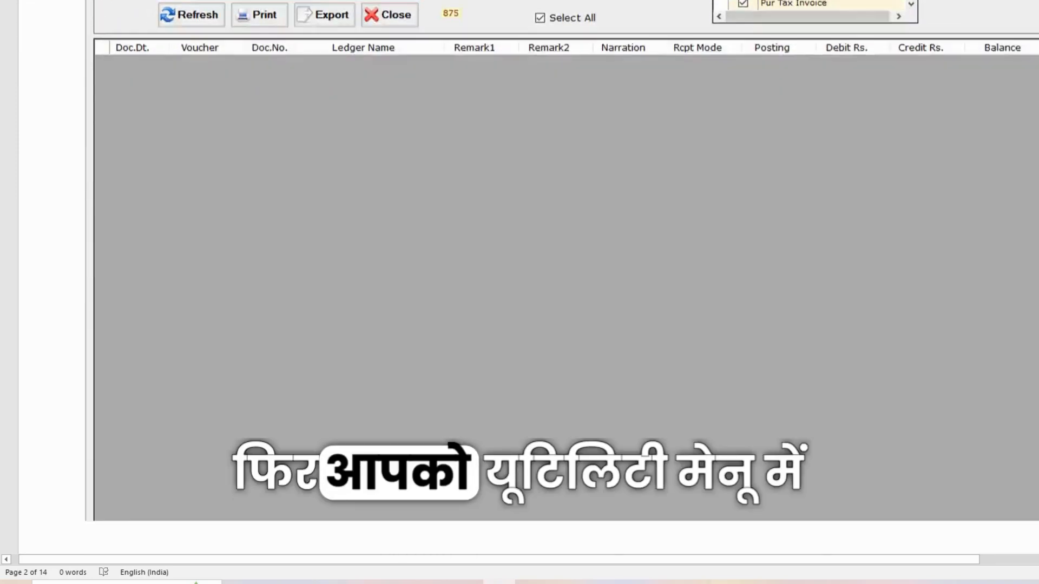
{"action": "scroll", "coordinate": [519, 292], "scroll_direction": "down", "scroll_amount": 3}
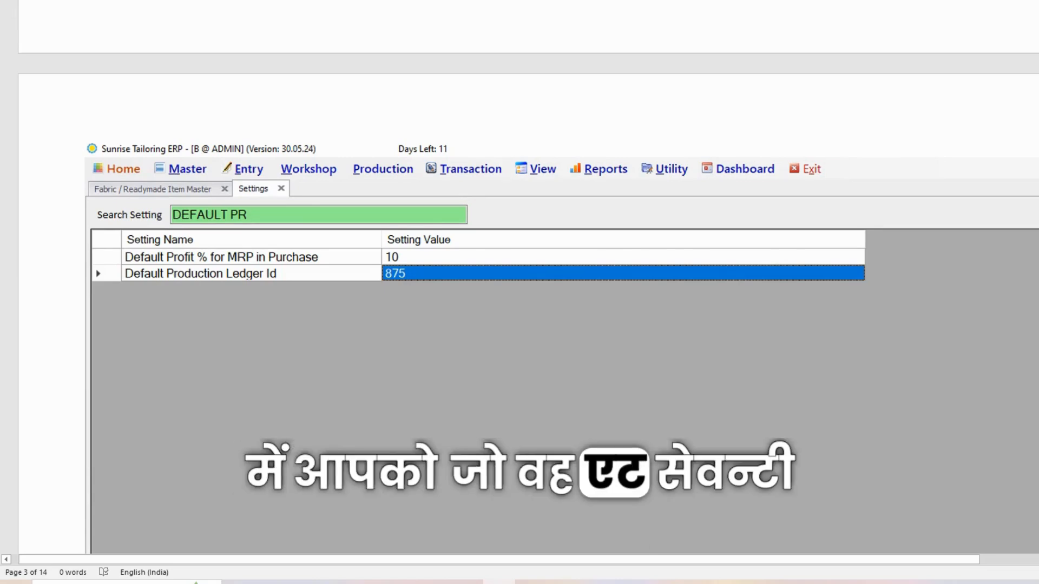
{"action": "scroll", "coordinate": [520, 292], "scroll_direction": "up", "scroll_amount": 12}
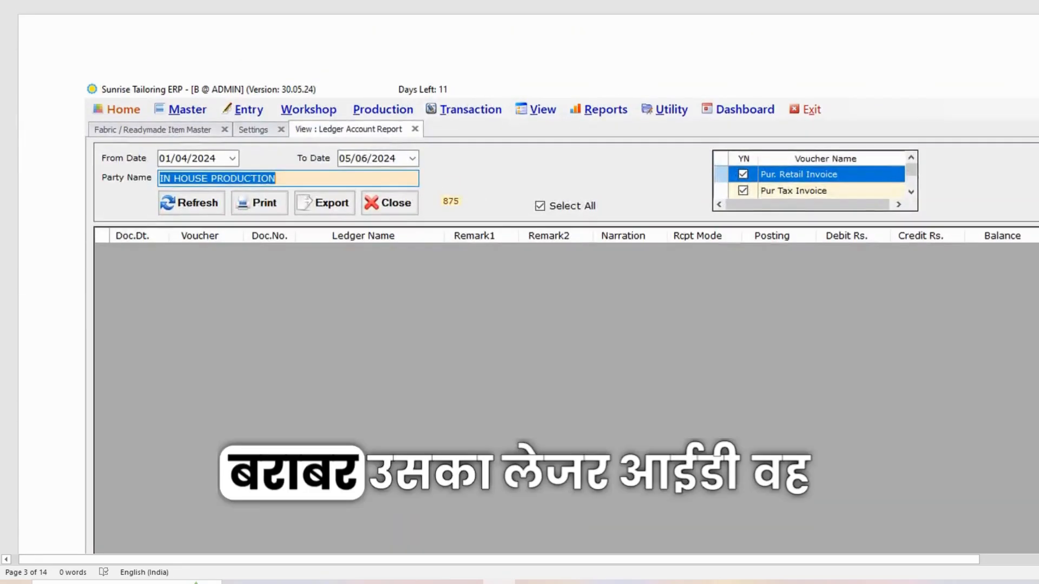
{"action": "scroll", "coordinate": [519, 293], "scroll_direction": "down", "scroll_amount": 10}
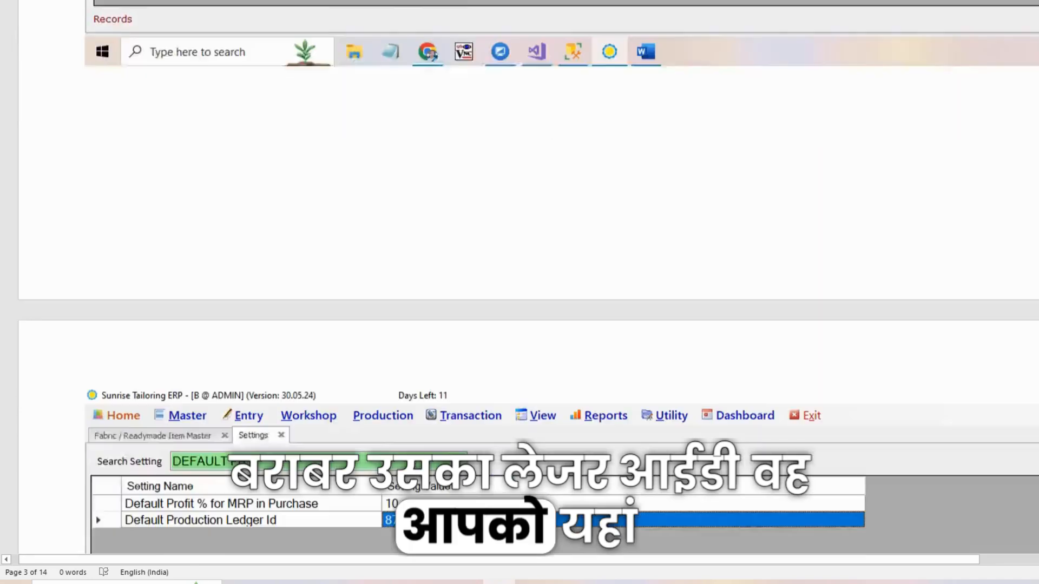
{"action": "scroll", "coordinate": [519, 293], "scroll_direction": "down", "scroll_amount": 5}
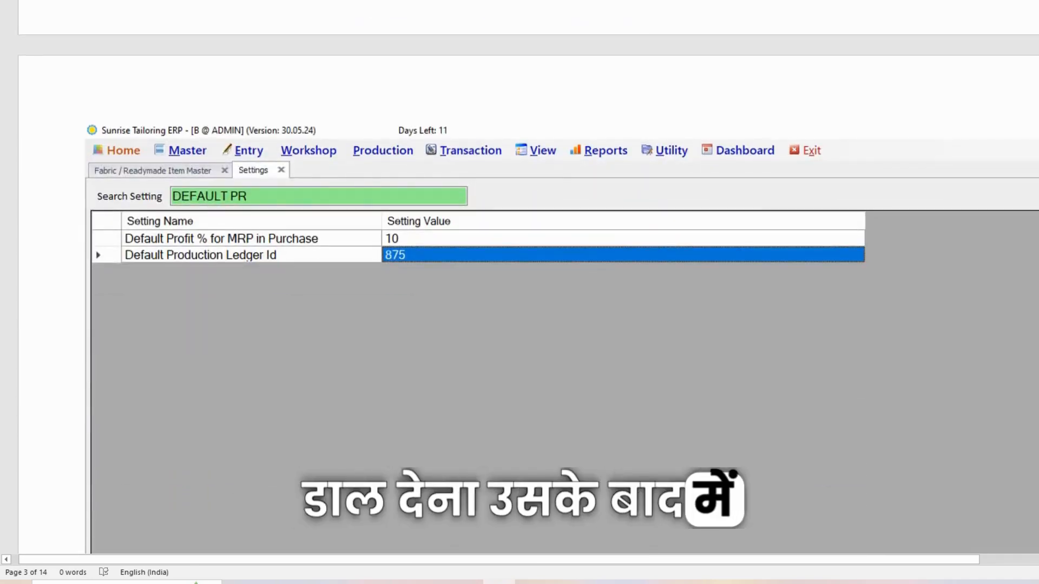
Examine the Fabric / Readymade Item Master page for BLAZER D1001, including its type, size and Mfg./Company fields
{"action": "scroll", "coordinate": [520, 293], "scroll_direction": "down", "scroll_amount": 10}
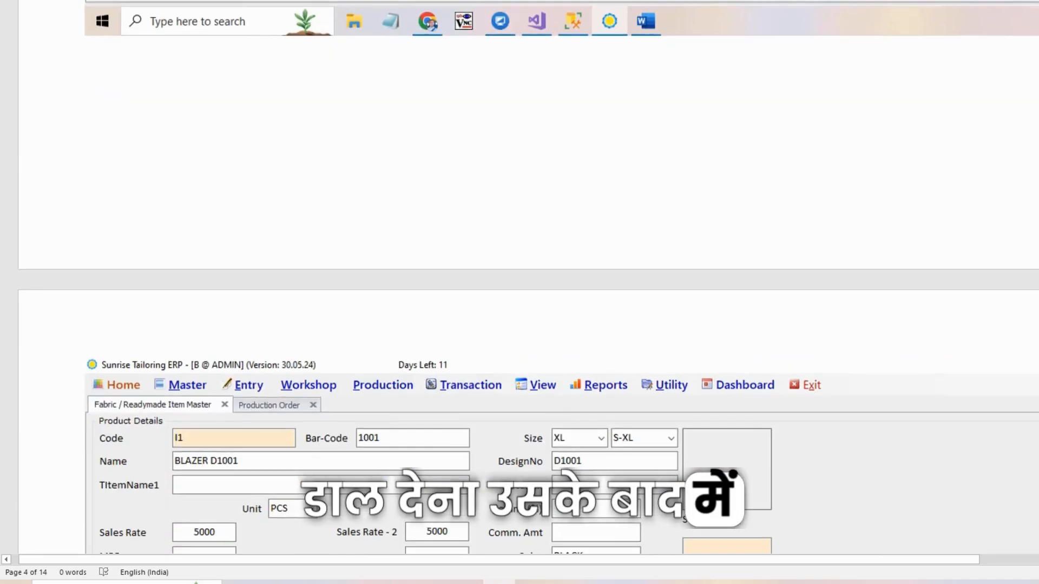
{"action": "scroll", "coordinate": [519, 292], "scroll_direction": "down", "scroll_amount": 5}
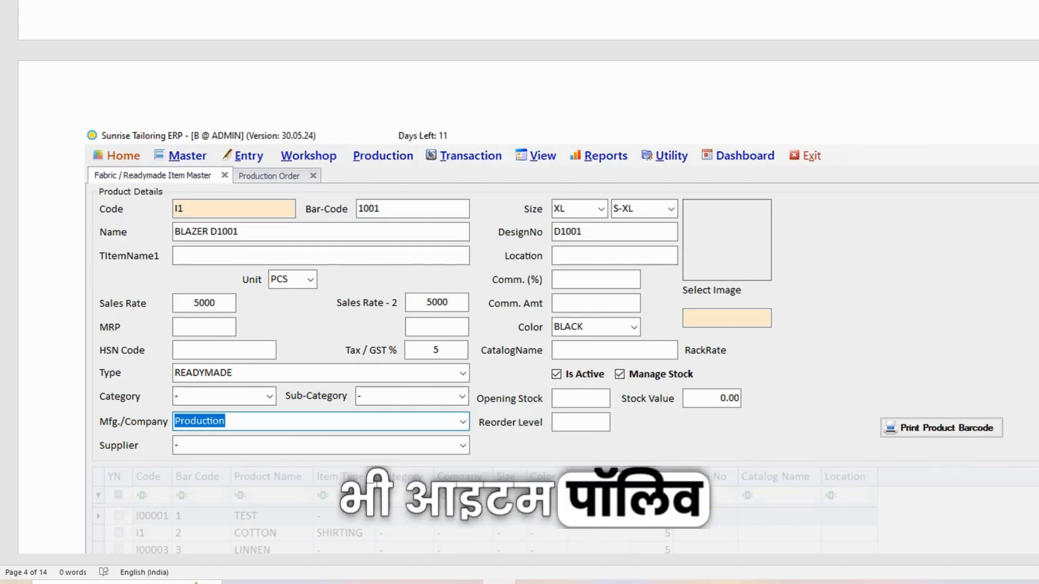
{"action": "scroll", "coordinate": [529, 293], "scroll_direction": "down", "scroll_amount": 3}
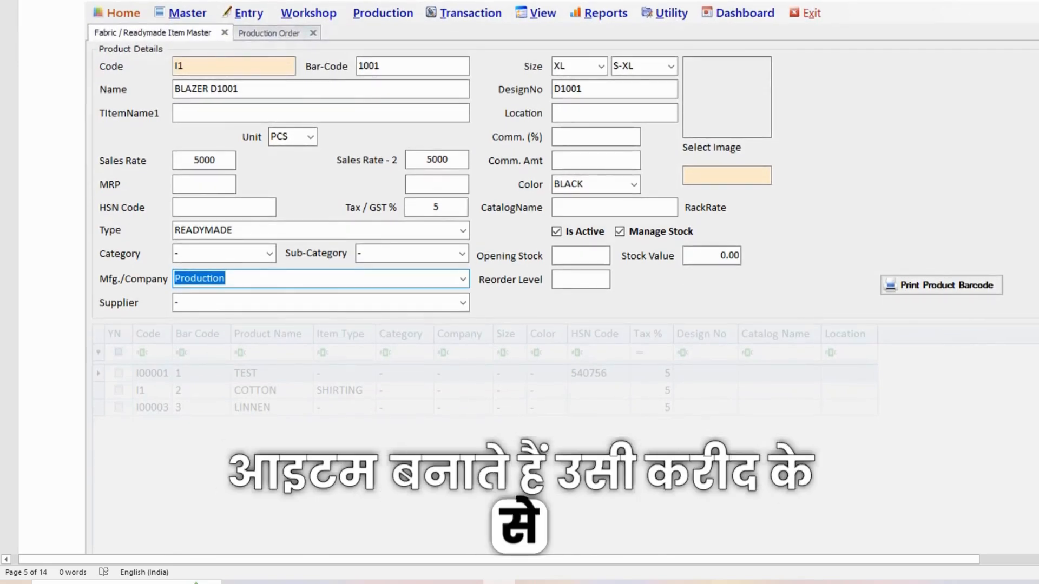
{"action": "scroll", "coordinate": [529, 292], "scroll_direction": "up", "scroll_amount": 1}
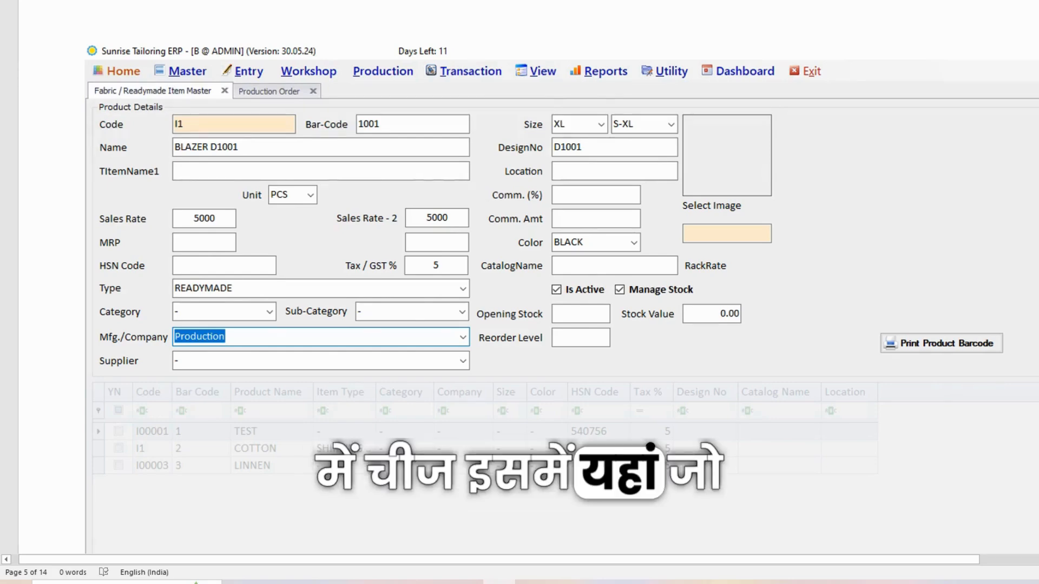
{"action": "scroll", "coordinate": [520, 270], "scroll_direction": "down", "scroll_amount": 3}
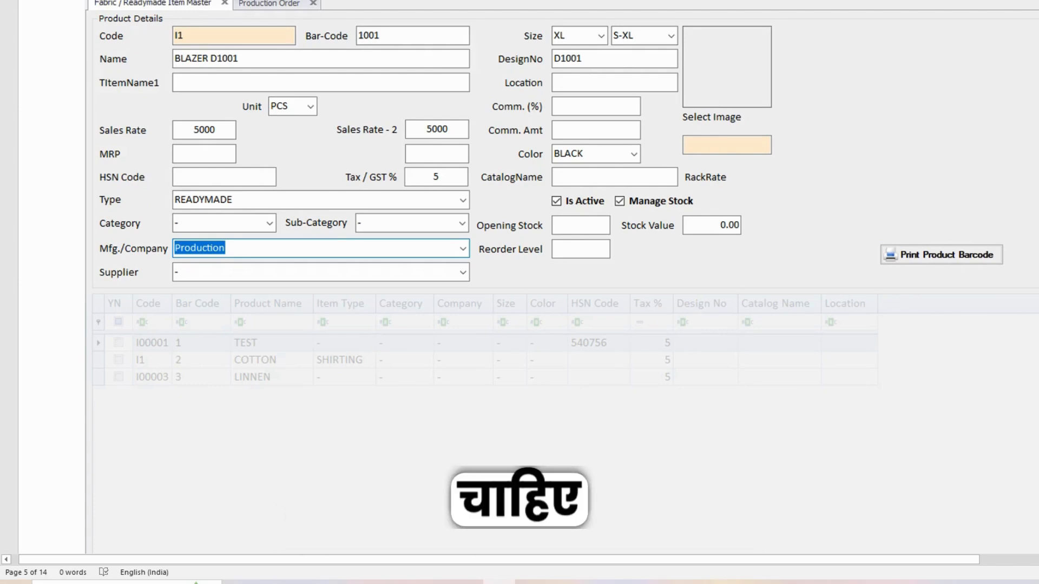
{"action": "scroll", "coordinate": [520, 292], "scroll_direction": "up", "scroll_amount": 3}
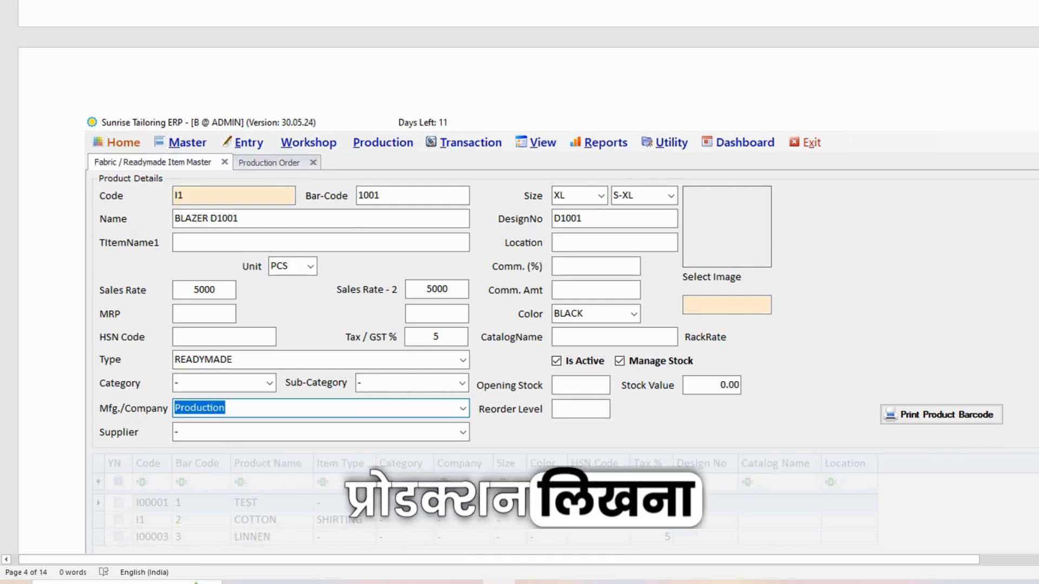
{"action": "scroll", "coordinate": [519, 292], "scroll_direction": "down", "scroll_amount": 6}
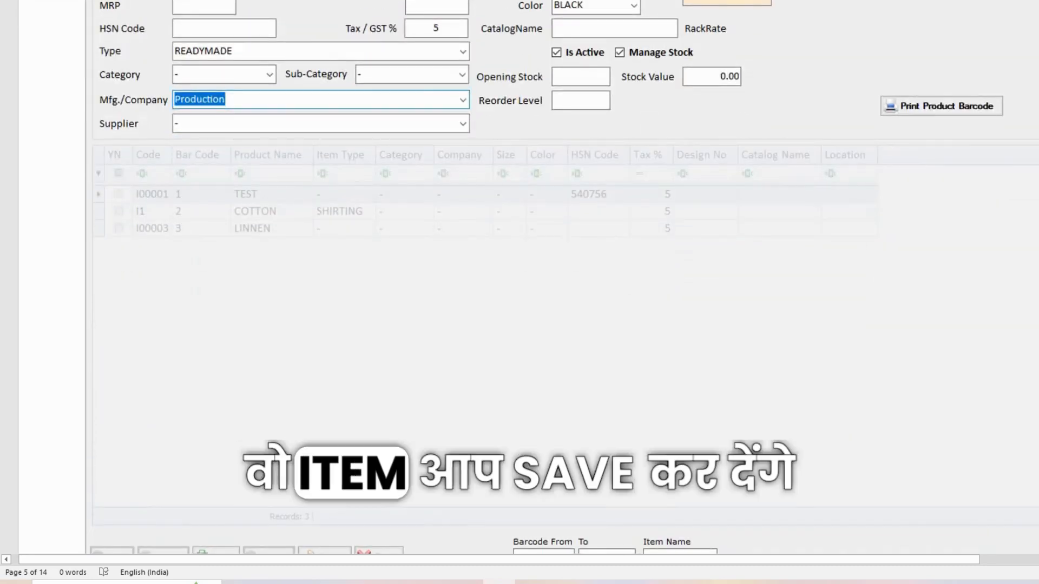
Examine the Production Order page, covering the customer, item and pieces fields and the add-to-order area
{"action": "scroll", "coordinate": [519, 293], "scroll_direction": "down", "scroll_amount": 10}
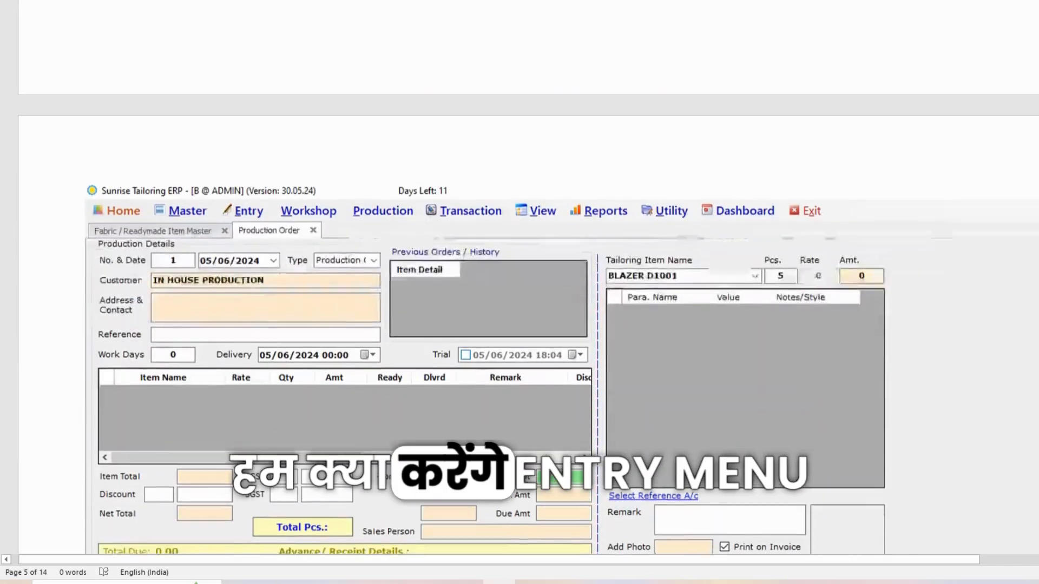
{"action": "scroll", "coordinate": [520, 292], "scroll_direction": "down", "scroll_amount": 2}
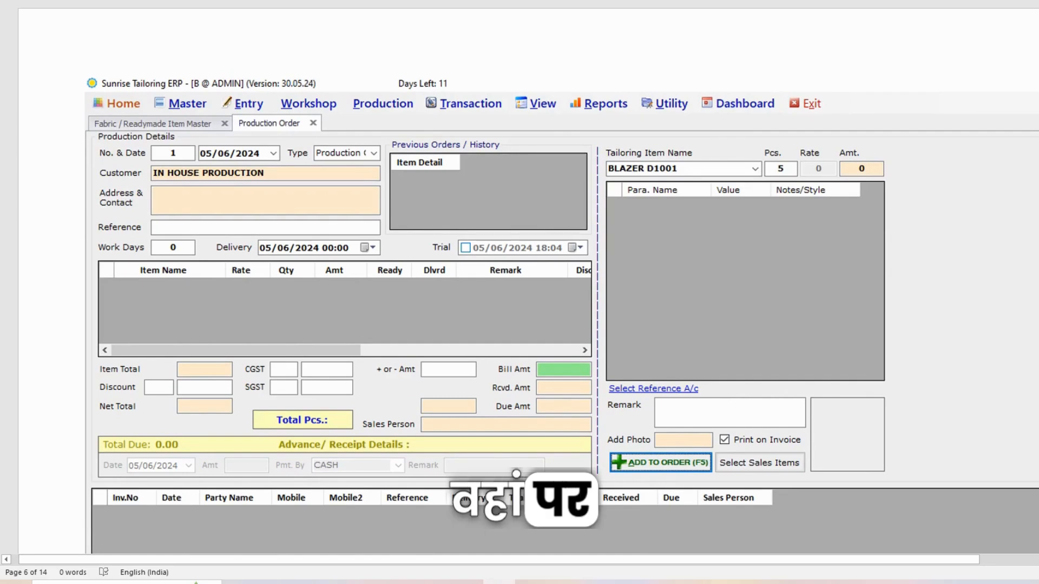
{"action": "scroll", "coordinate": [520, 293], "scroll_direction": "down", "scroll_amount": 4}
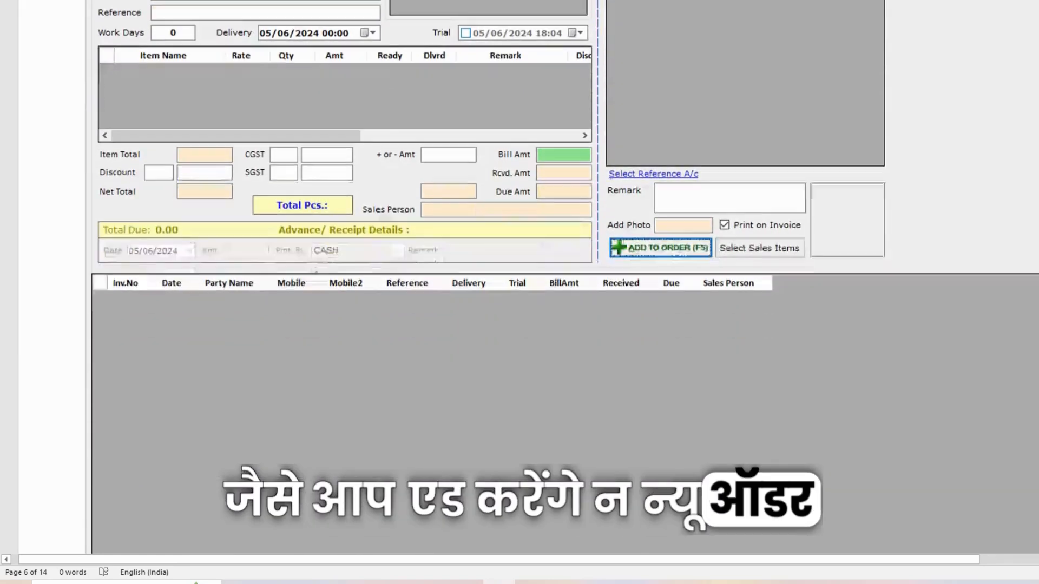
{"action": "scroll", "coordinate": [520, 293], "scroll_direction": "down", "scroll_amount": 2}
{"action": "scroll", "coordinate": [519, 292], "scroll_direction": "up", "scroll_amount": 5}
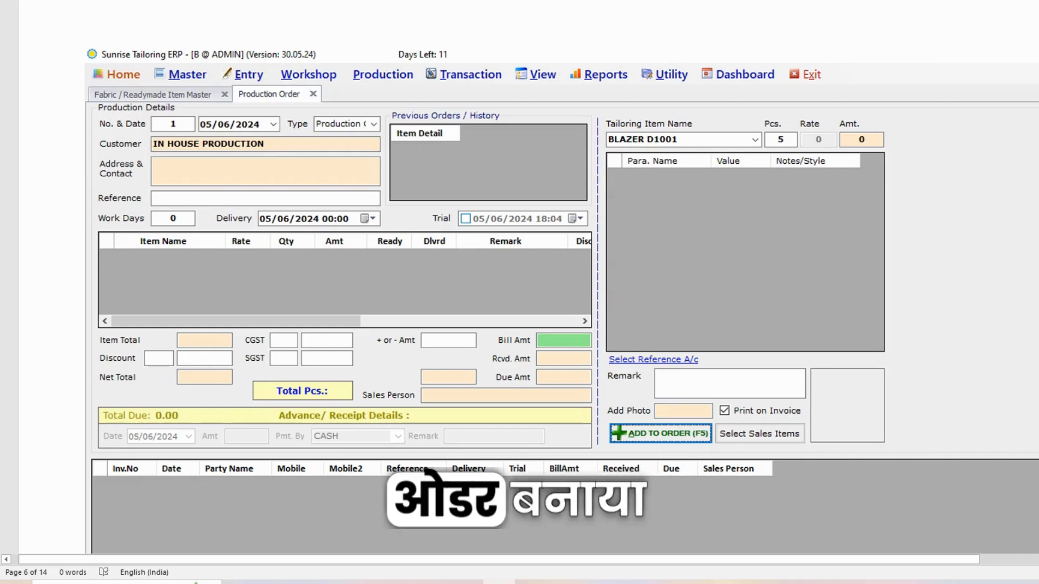
{"action": "scroll", "coordinate": [562, 277], "scroll_direction": "down", "scroll_amount": 3}
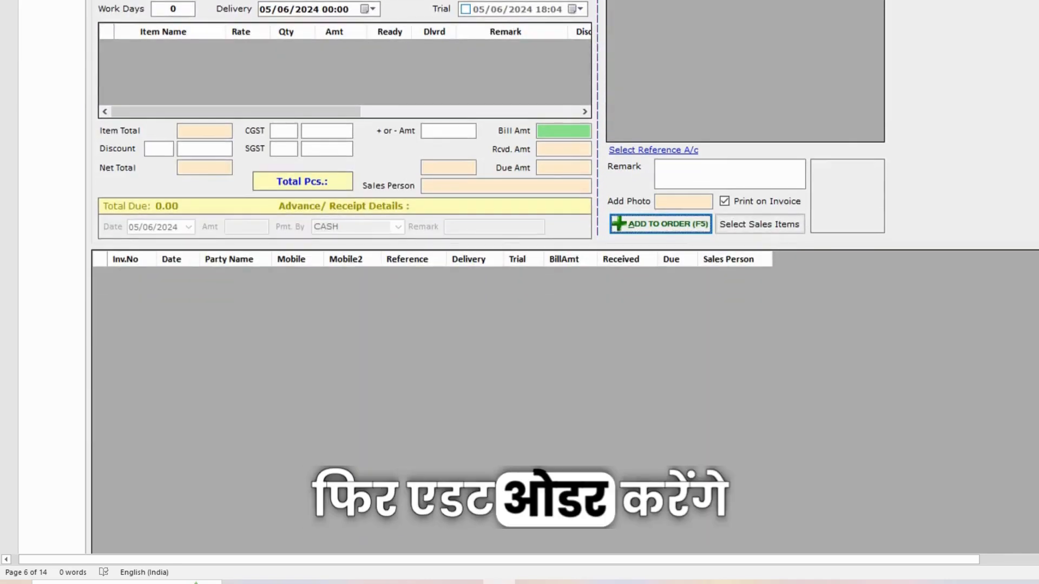
{"action": "scroll", "coordinate": [562, 277], "scroll_direction": "up", "scroll_amount": 3}
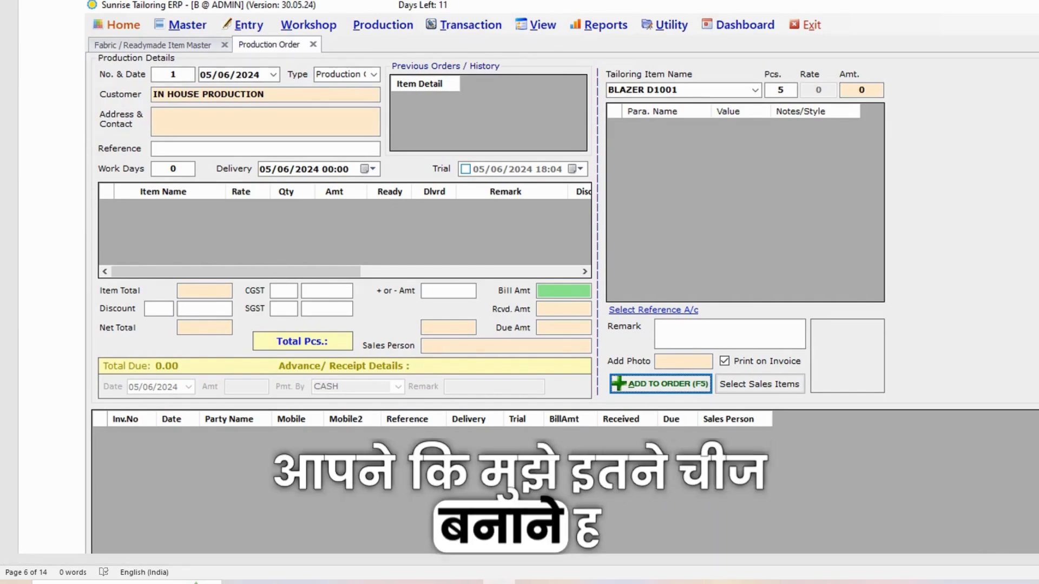
Read the pages on the Update Ready Qty After setting and the sewing Work Issuance for BLAZER D1001
{"action": "scroll", "coordinate": [520, 293], "scroll_direction": "down", "scroll_amount": 15}
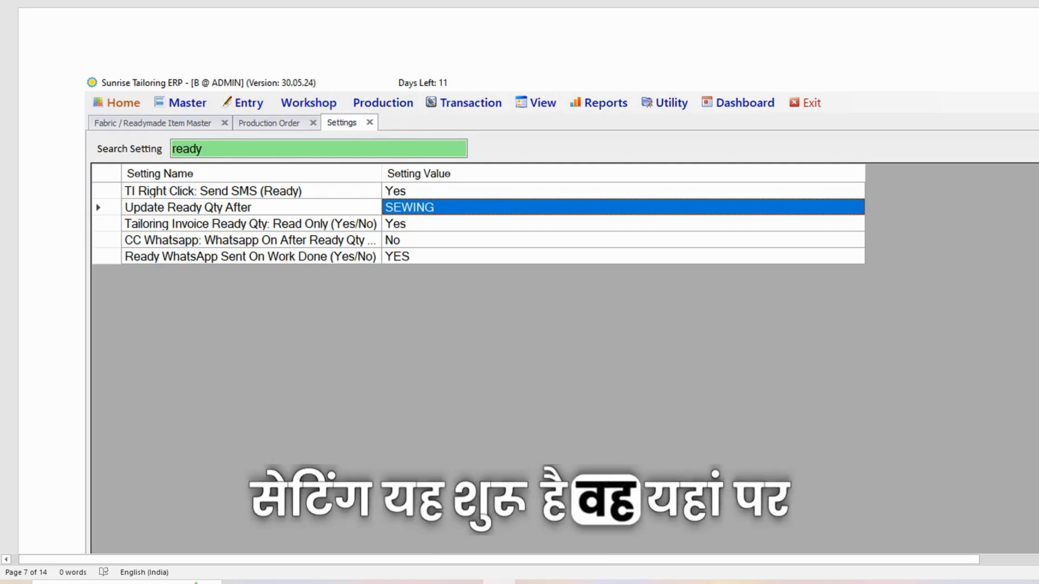
{"action": "scroll", "coordinate": [529, 325], "scroll_direction": "down", "scroll_amount": 10}
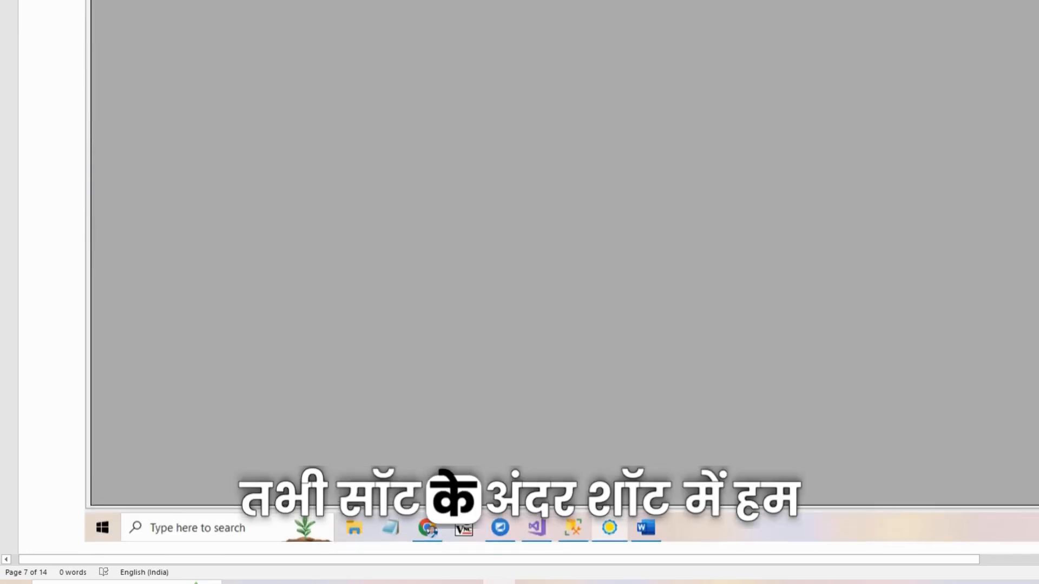
{"action": "scroll", "coordinate": [528, 325], "scroll_direction": "down", "scroll_amount": 10}
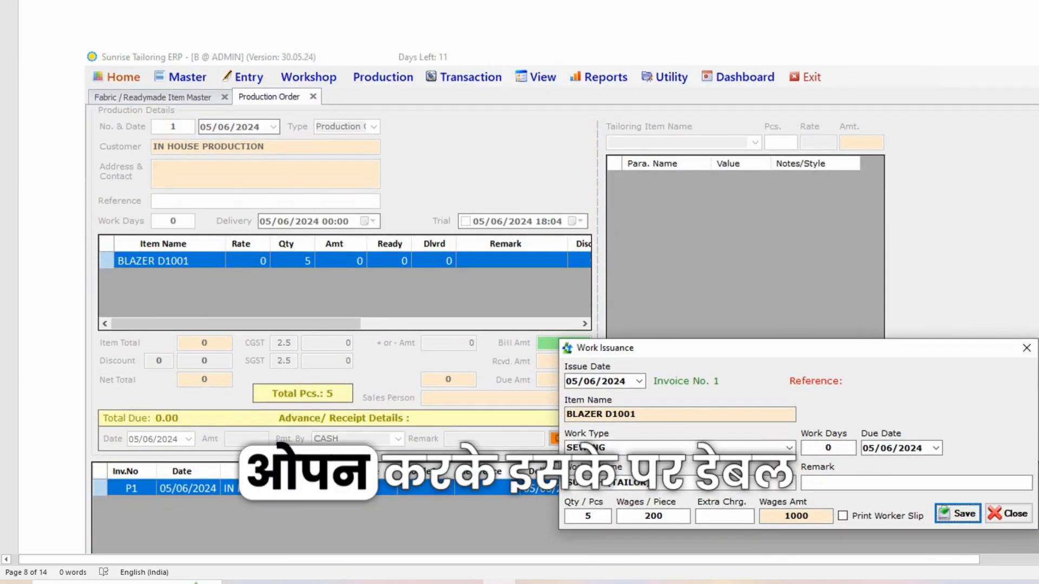
{"action": "scroll", "coordinate": [529, 325], "scroll_direction": "down", "scroll_amount": 5}
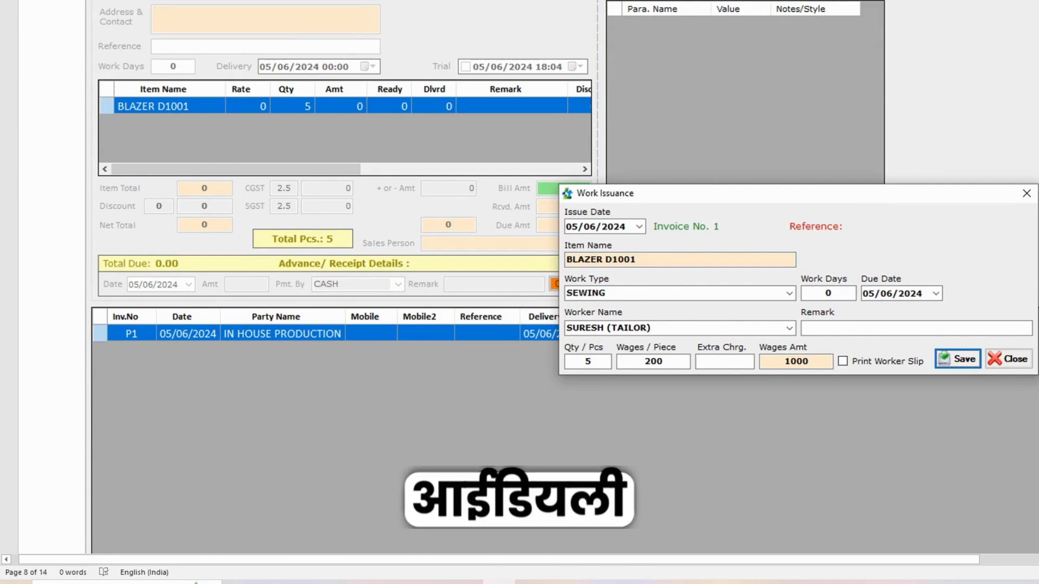
{"action": "scroll", "coordinate": [519, 270], "scroll_direction": "up", "scroll_amount": 1}
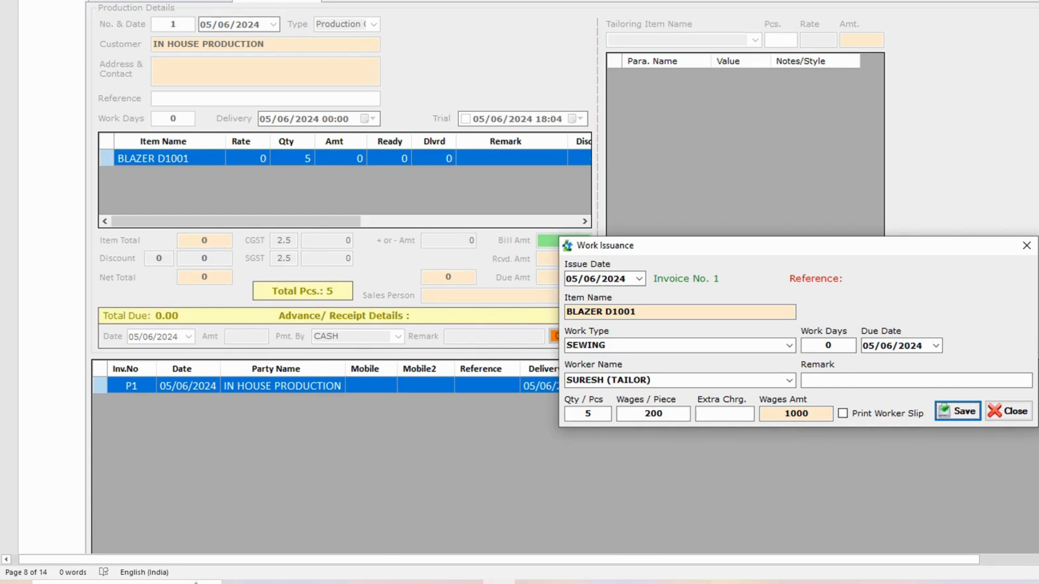
{"action": "scroll", "coordinate": [519, 292], "scroll_direction": "down", "scroll_amount": 3}
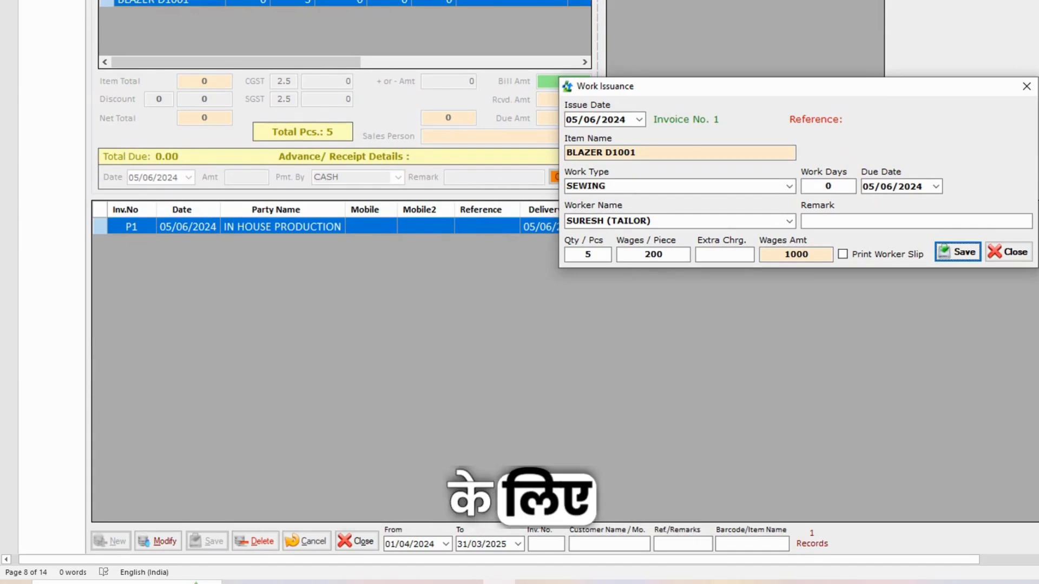
Examine the Work Issuance / Work Returned page and its Work Return details for BLAZER D1001
{"action": "scroll", "coordinate": [519, 293], "scroll_direction": "down", "scroll_amount": 10}
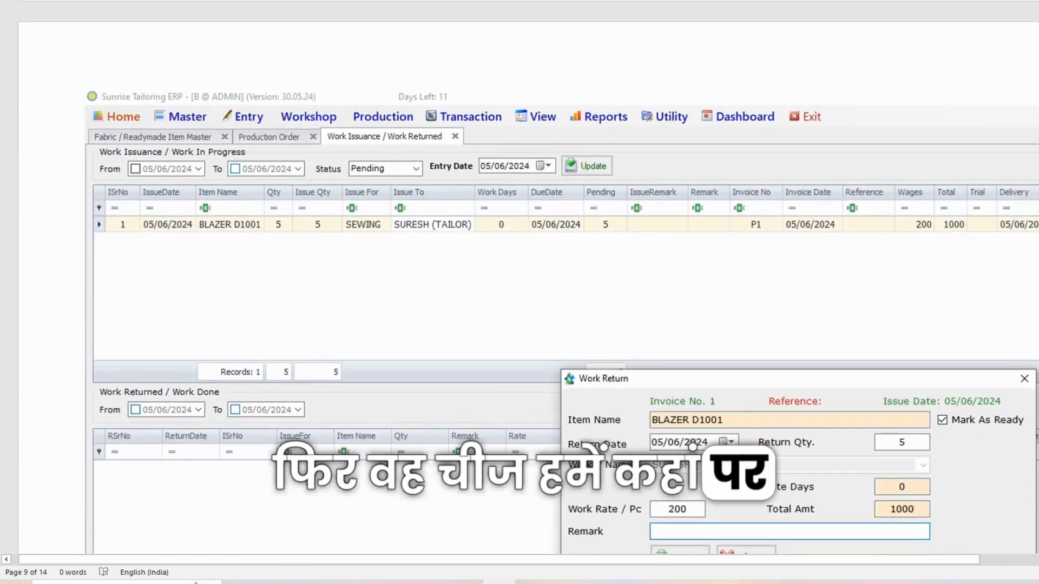
{"action": "scroll", "coordinate": [520, 292], "scroll_direction": "down", "scroll_amount": 1}
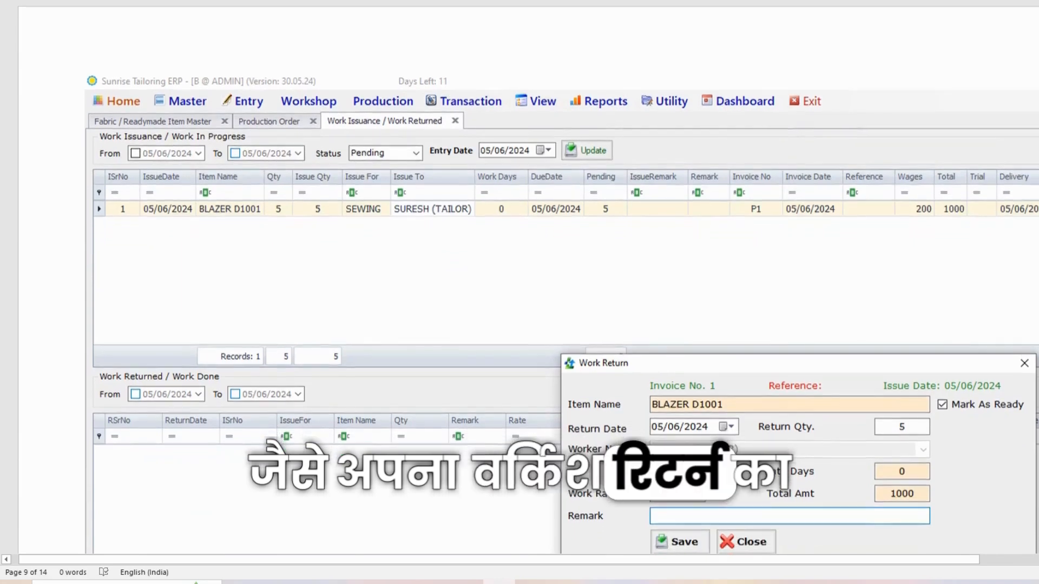
{"action": "scroll", "coordinate": [520, 292], "scroll_direction": "down", "scroll_amount": 1}
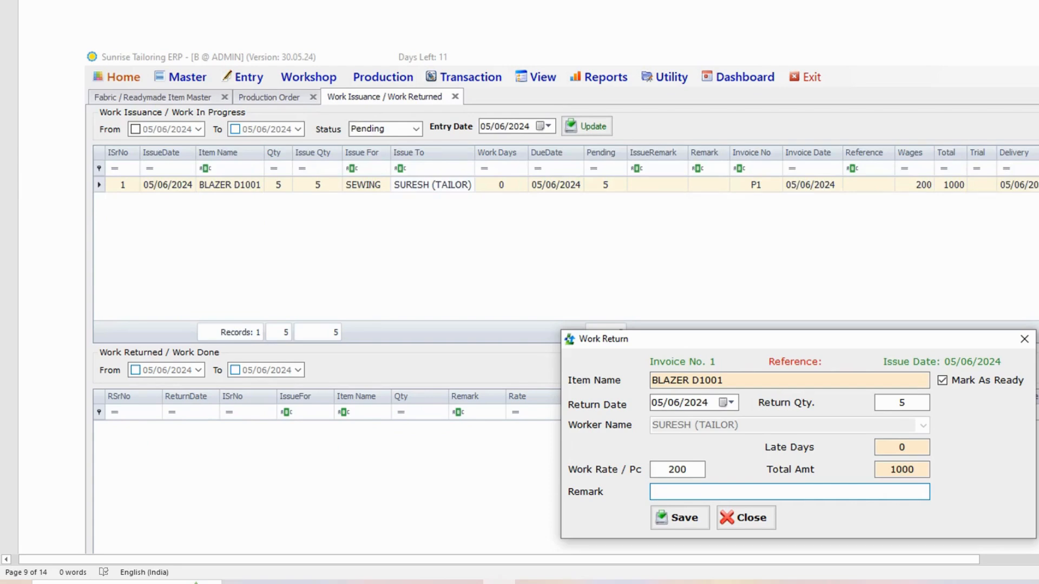
{"action": "scroll", "coordinate": [519, 292], "scroll_direction": "down", "scroll_amount": 5}
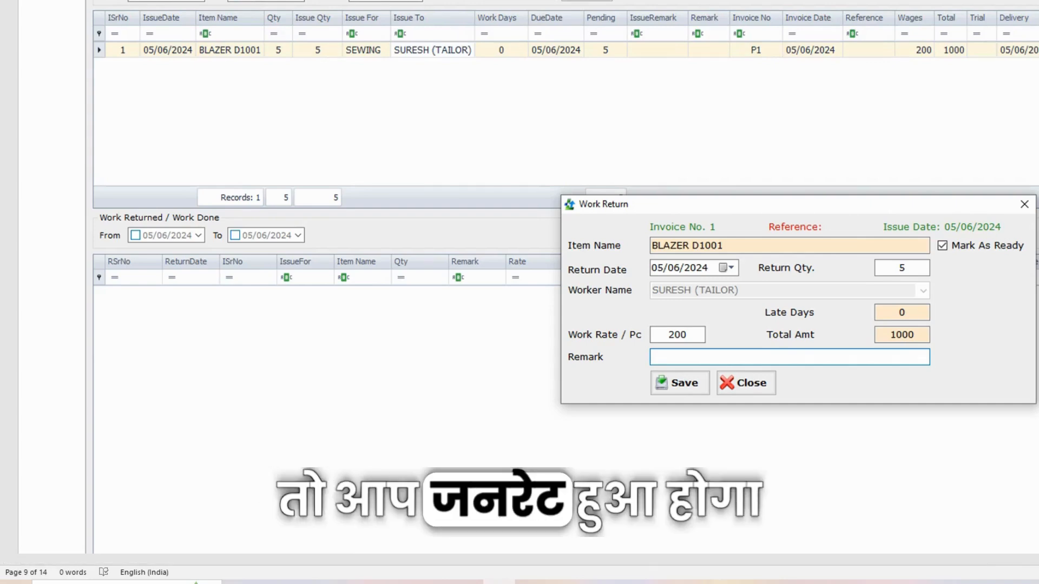
Examine the Production column for BLAZER D1001 on the Stock Statement page
{"action": "scroll", "coordinate": [562, 270], "scroll_direction": "down", "scroll_amount": 5}
{"action": "scroll", "coordinate": [528, 292], "scroll_direction": "down", "scroll_amount": 12}
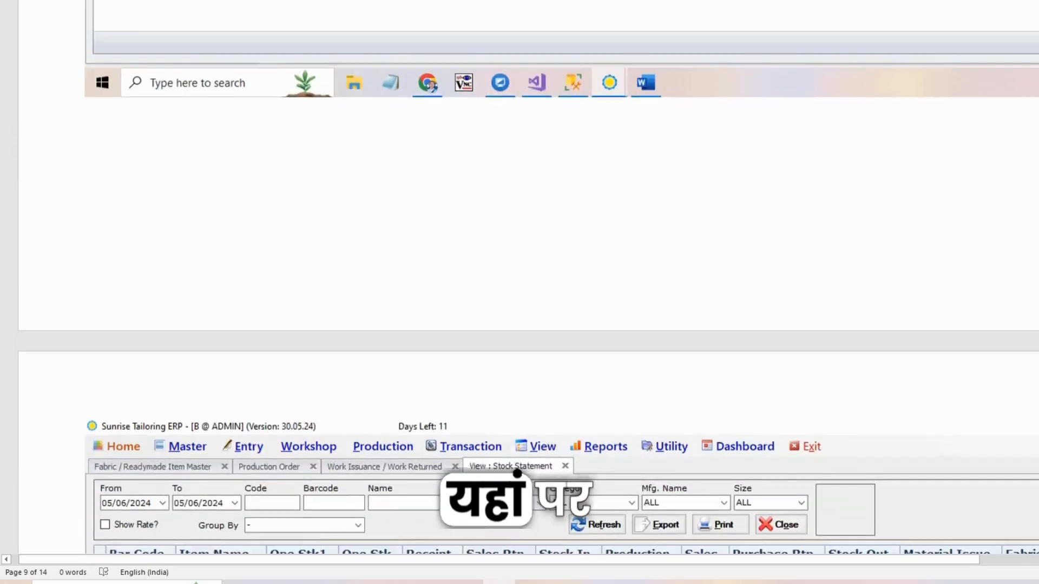
{"action": "scroll", "coordinate": [528, 293], "scroll_direction": "down", "scroll_amount": 1}
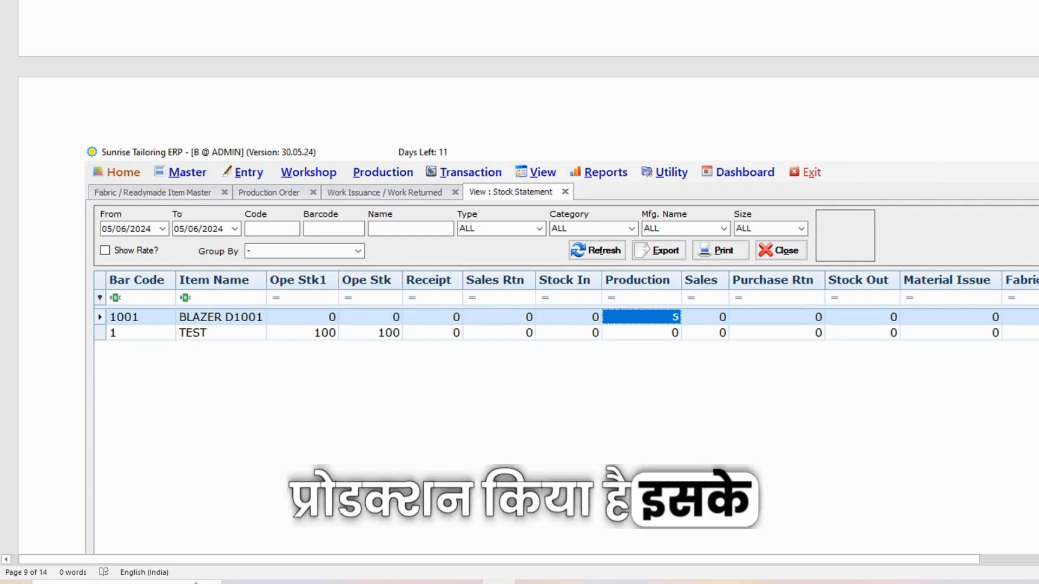
Read the guide pages on the Sales Item Selection Mode settings and the INVOICE ENTRY item fields in UI Settings
{"action": "scroll", "coordinate": [529, 271], "scroll_direction": "down", "scroll_amount": 10}
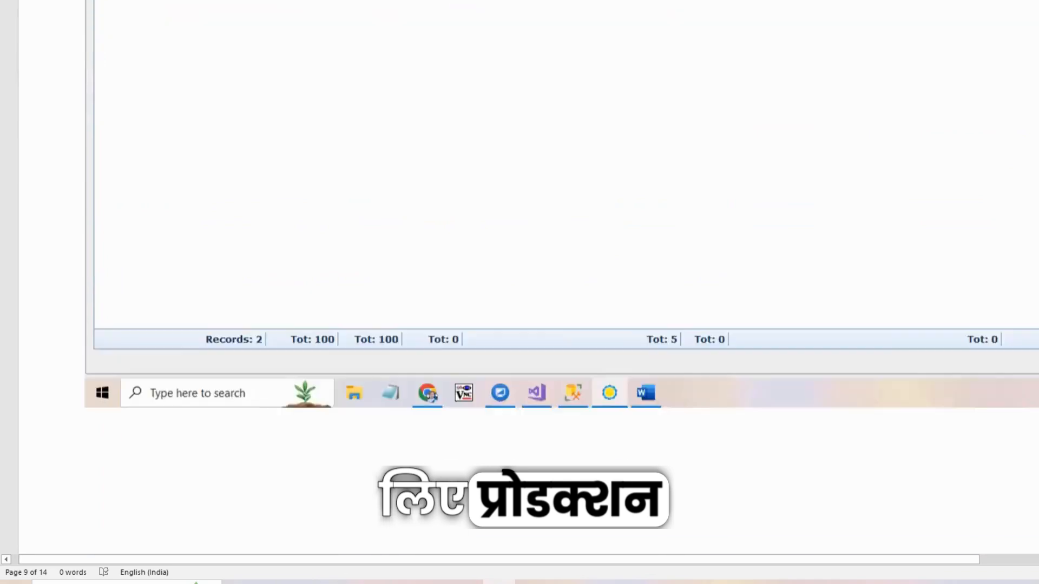
{"action": "scroll", "coordinate": [528, 270], "scroll_direction": "down", "scroll_amount": 8}
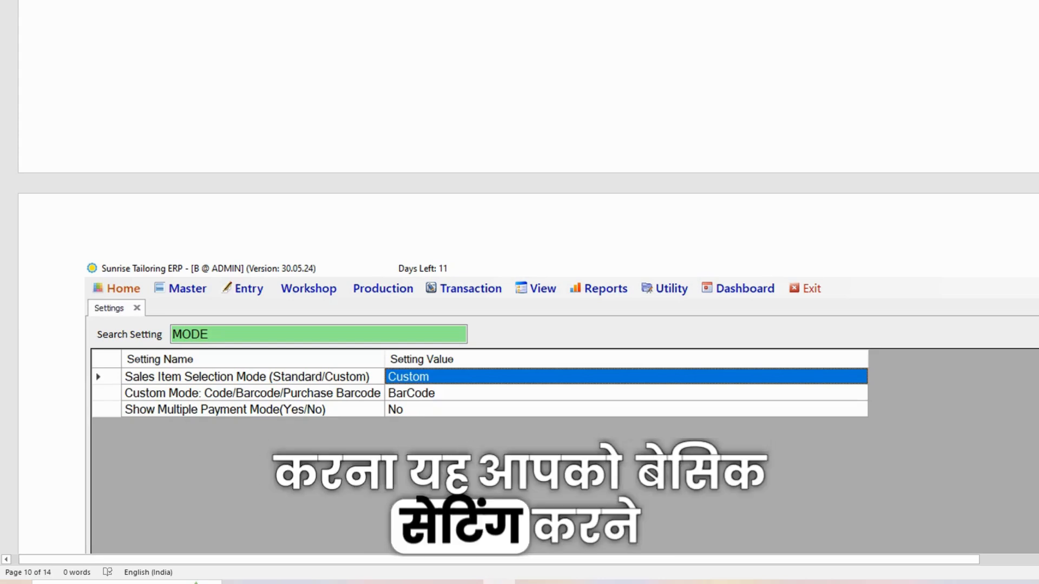
{"action": "scroll", "coordinate": [519, 270], "scroll_direction": "down", "scroll_amount": 10}
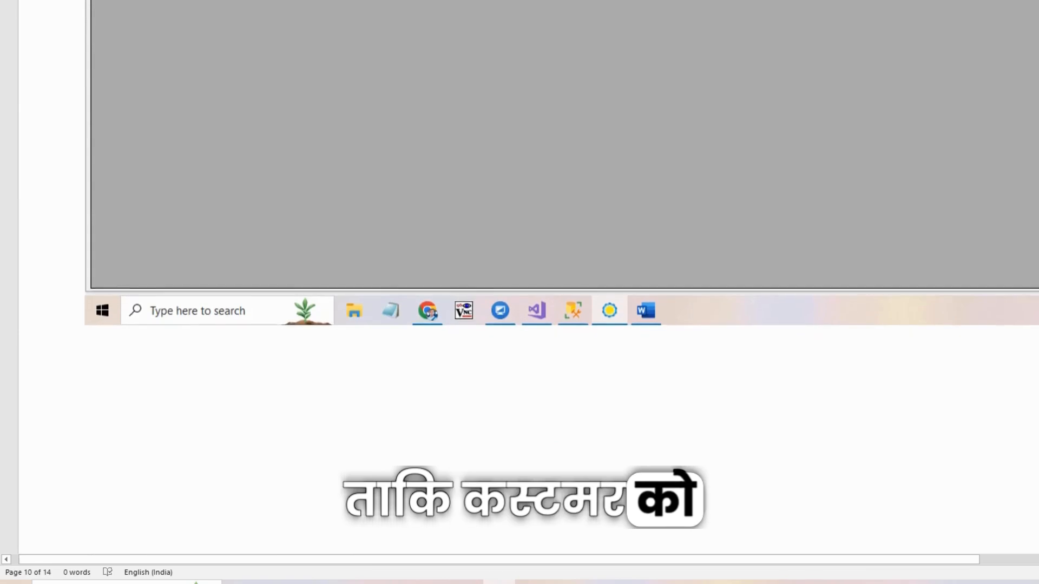
{"action": "scroll", "coordinate": [520, 270], "scroll_direction": "down", "scroll_amount": 10}
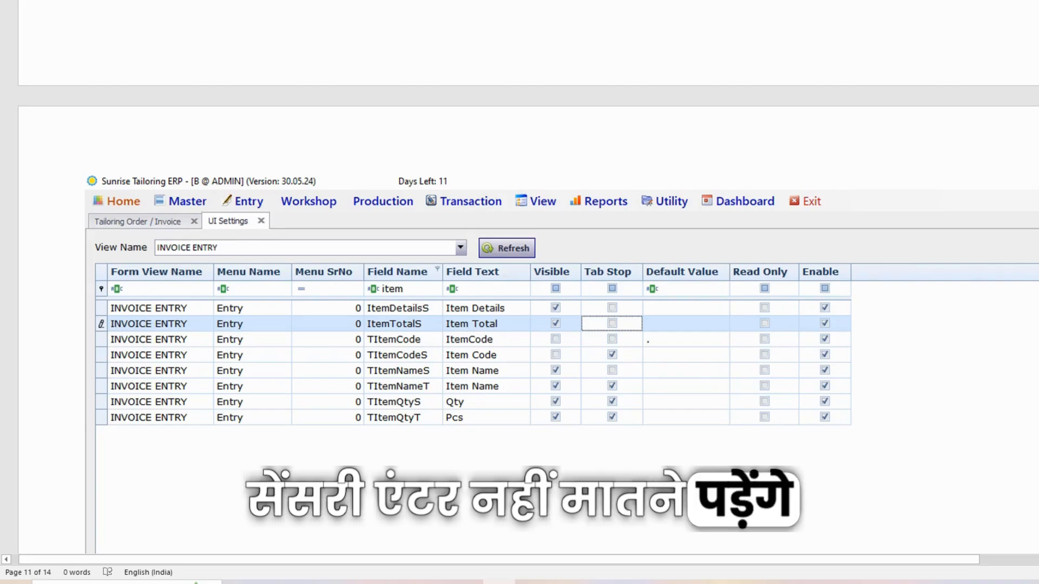
Examine the Tailoring Order / Invoice page, covering the Sales Item details and the invoice line for BLAZER D1001
{"action": "scroll", "coordinate": [520, 293], "scroll_direction": "down", "scroll_amount": 15}
{"action": "scroll", "coordinate": [520, 293], "scroll_direction": "down", "scroll_amount": 13}
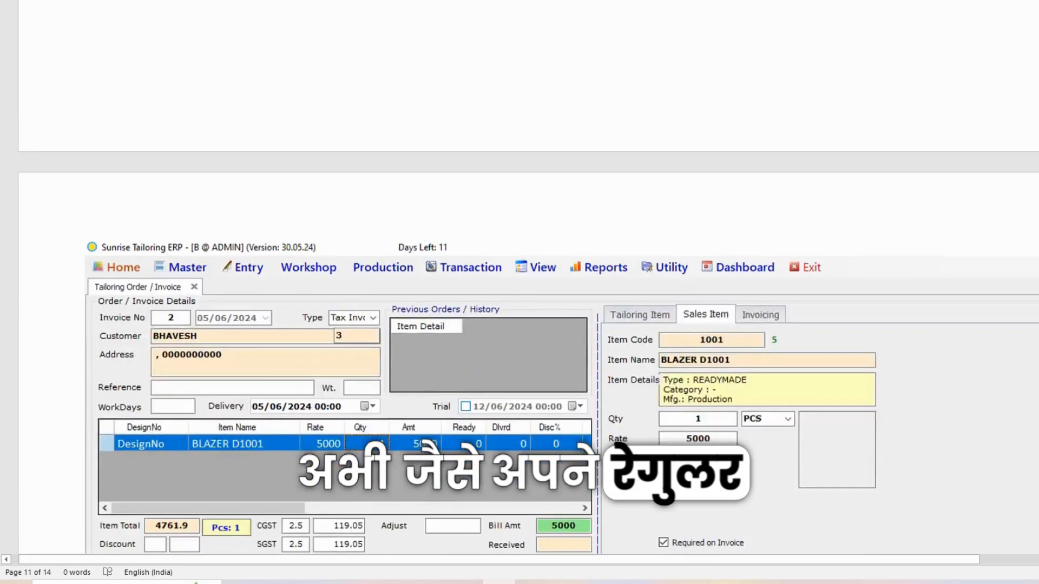
{"action": "scroll", "coordinate": [519, 292], "scroll_direction": "up", "scroll_amount": 1}
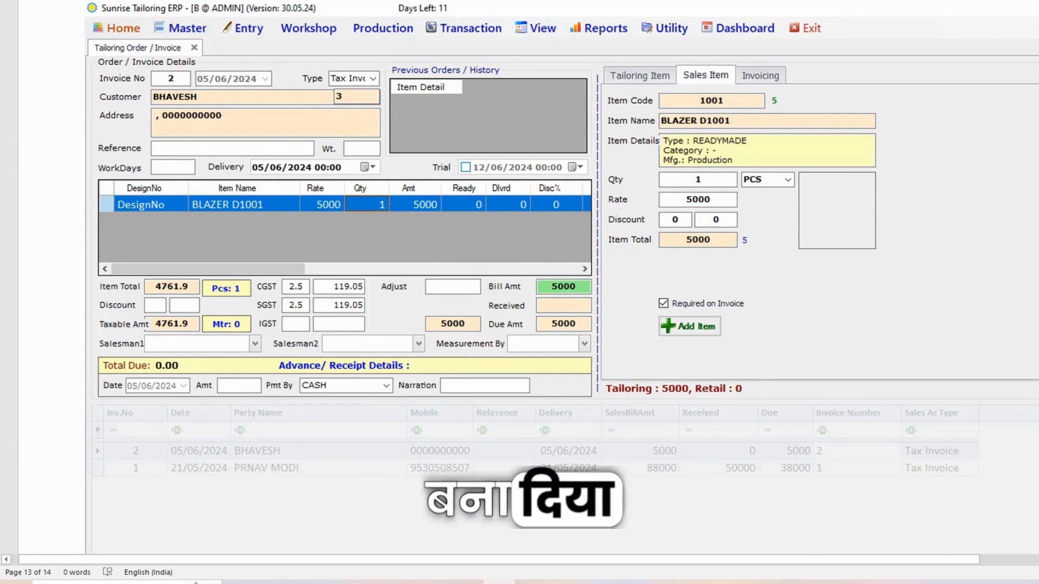
Examine the Sales column for BLAZER D1001 on the guide's final Stock Statement page
{"action": "scroll", "coordinate": [520, 292], "scroll_direction": "down", "scroll_amount": 15}
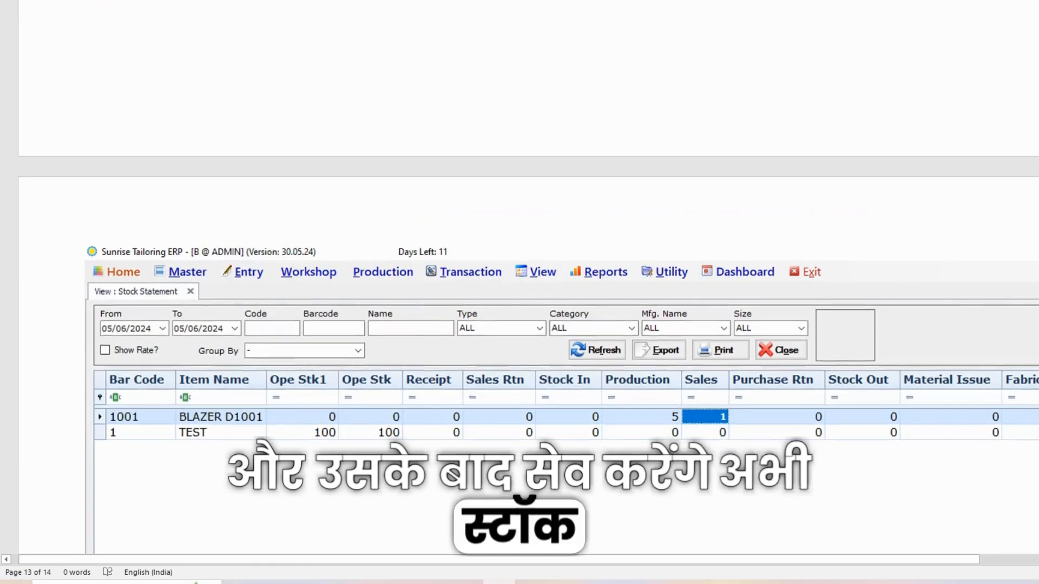
{"action": "scroll", "coordinate": [519, 293], "scroll_direction": "down", "scroll_amount": 3}
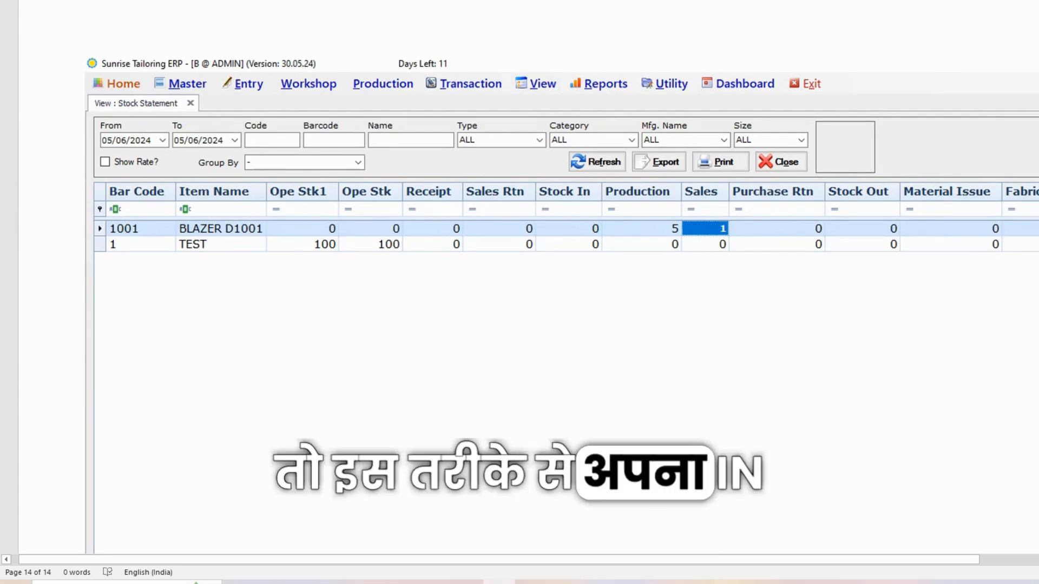
{"action": "scroll", "coordinate": [519, 292], "scroll_direction": "down", "scroll_amount": 5}
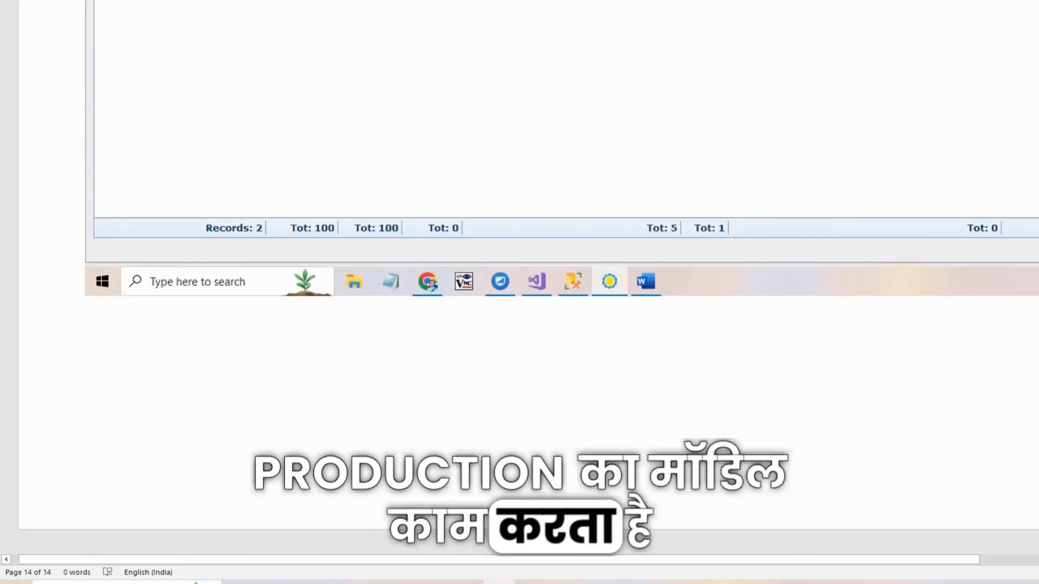
{"action": "scroll", "coordinate": [520, 293], "scroll_direction": "down", "scroll_amount": 15}
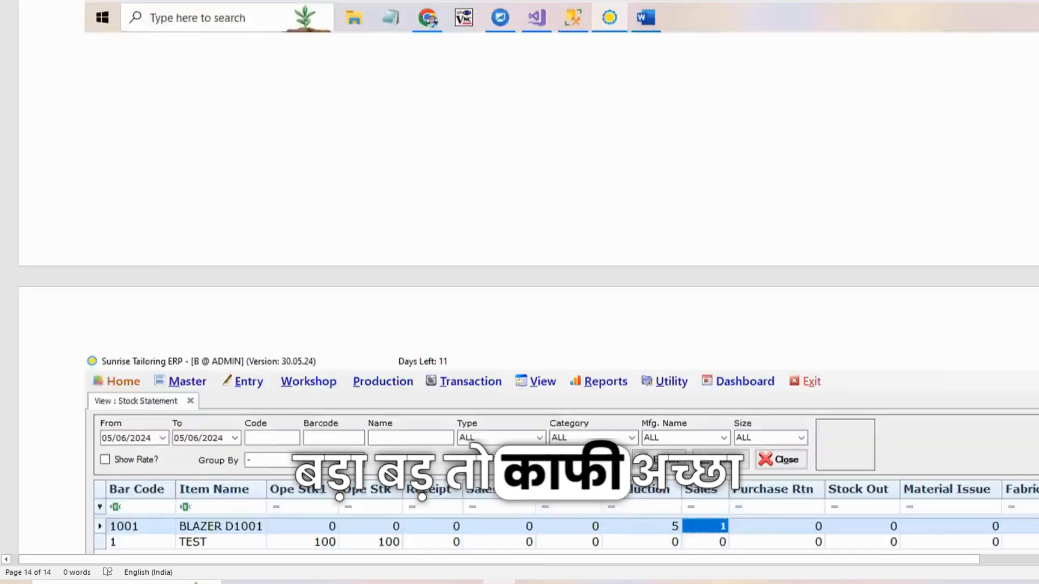
Review the guide backwards from the final Stock Statement to the Production Order page with the Work Issuance dialog
{"action": "scroll", "coordinate": [519, 292], "scroll_direction": "up", "scroll_amount": 15}
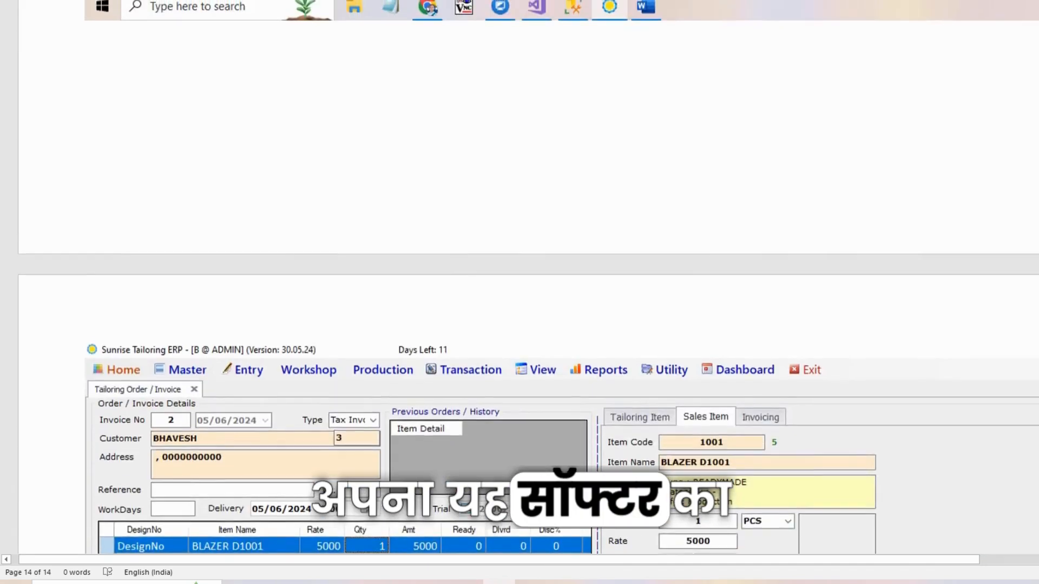
{"action": "scroll", "coordinate": [519, 293], "scroll_direction": "up", "scroll_amount": 15}
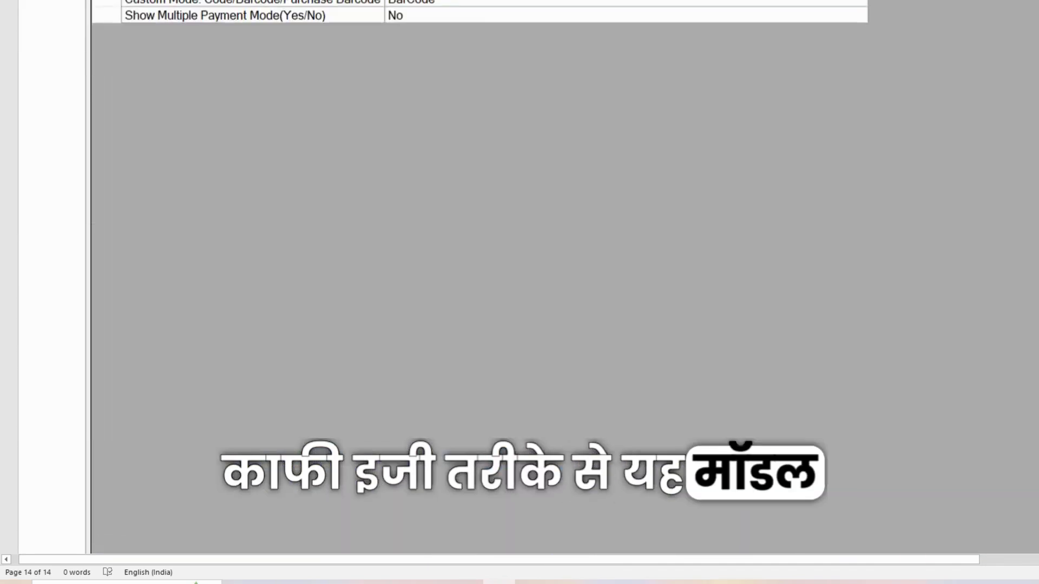
{"action": "scroll", "coordinate": [519, 293], "scroll_direction": "up", "scroll_amount": 20}
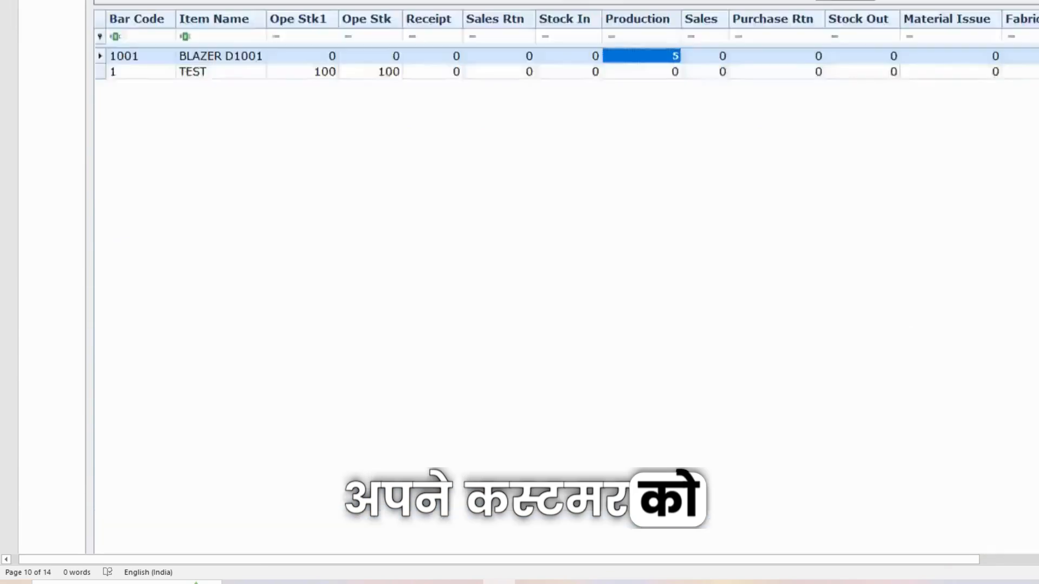
{"action": "scroll", "coordinate": [519, 292], "scroll_direction": "up", "scroll_amount": 2}
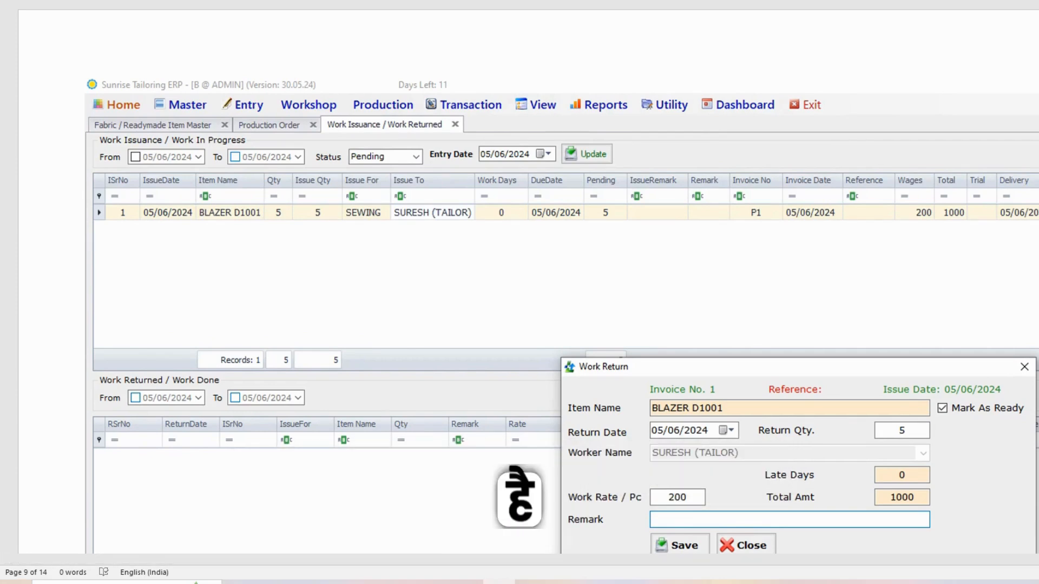
{"action": "scroll", "coordinate": [520, 292], "scroll_direction": "up", "scroll_amount": 15}
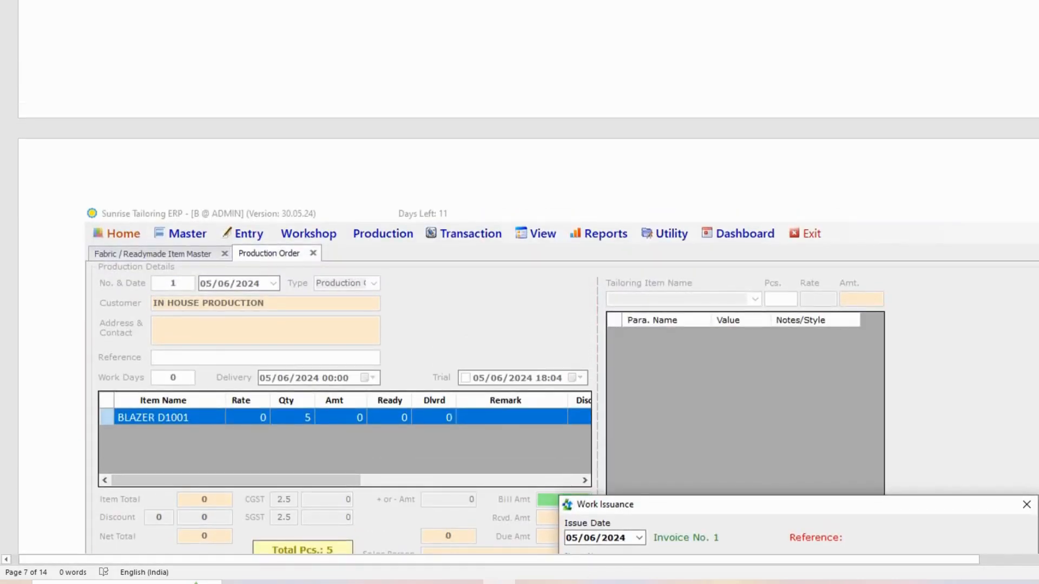
{"action": "left_click", "coordinate": [1011, 539]}
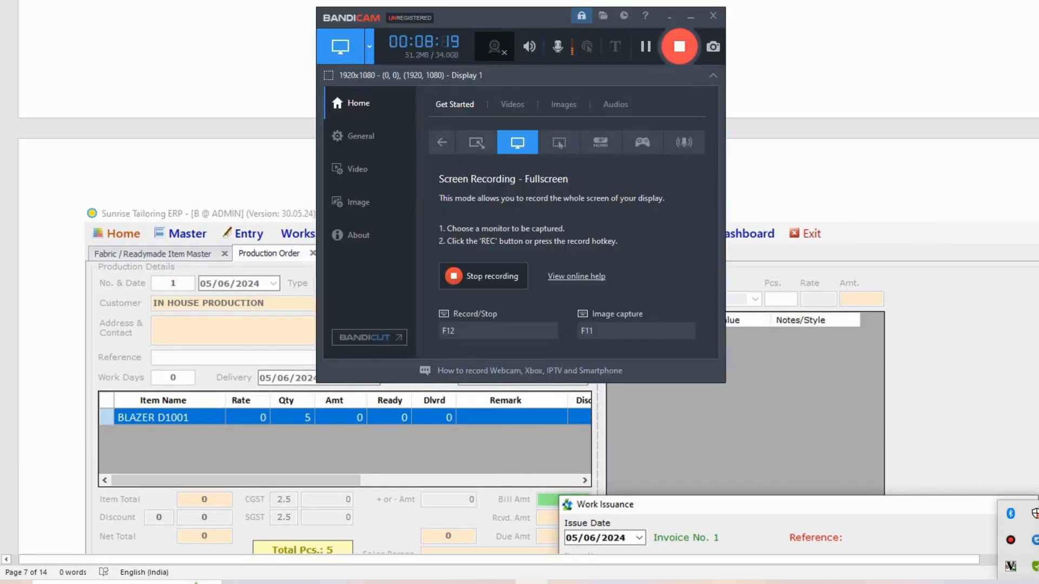